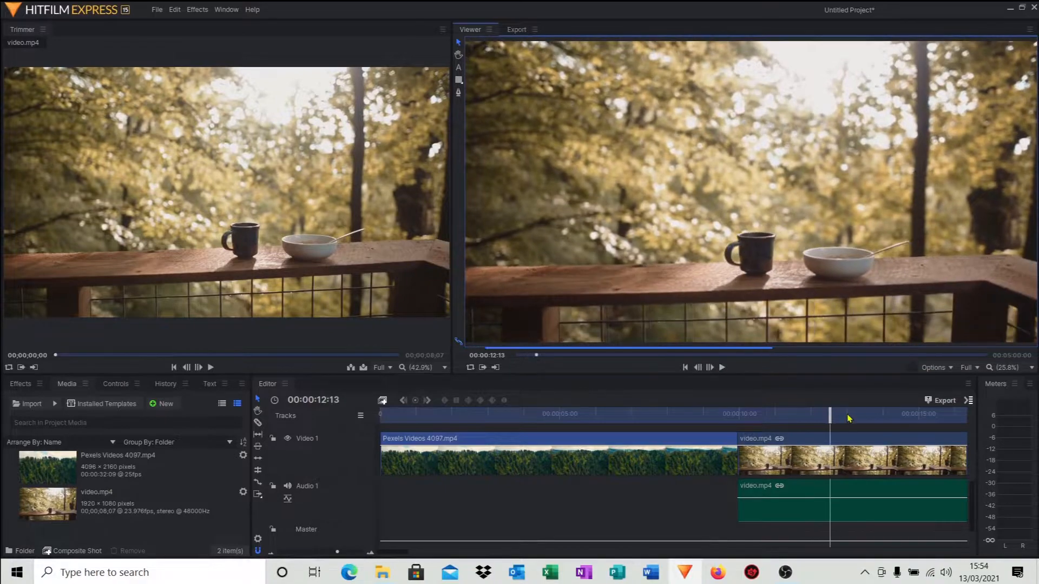
Convert the Pexels Videos 4097.mp4 clip on the editor timeline into a composite shot, keeping the Selected Clip and Leave Here options.
{"action": "left_click_drag", "start_coordinate": [717, 421], "coordinate": [690, 430]}
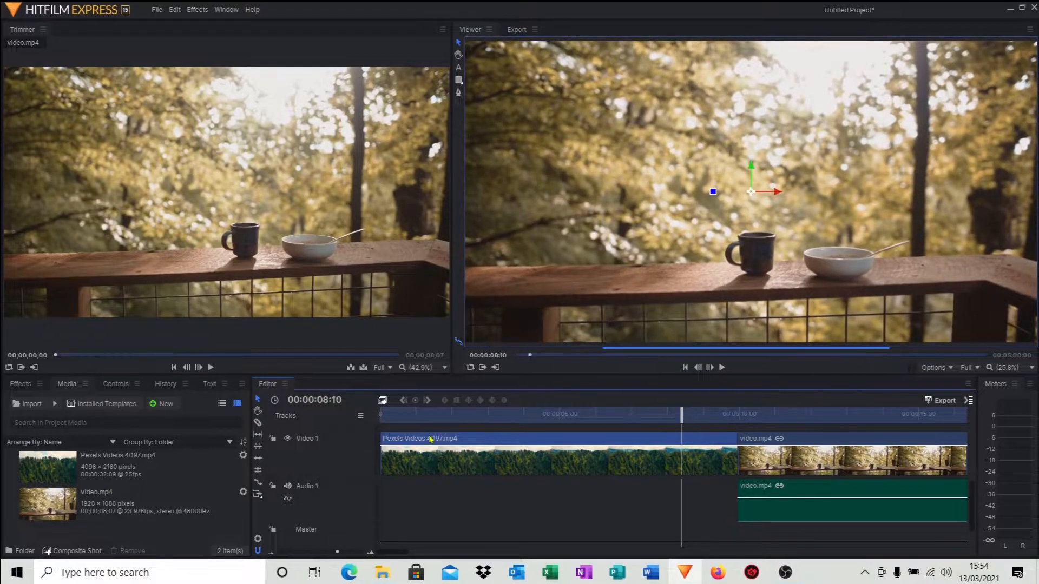
{"action": "left_click", "coordinate": [382, 401]}
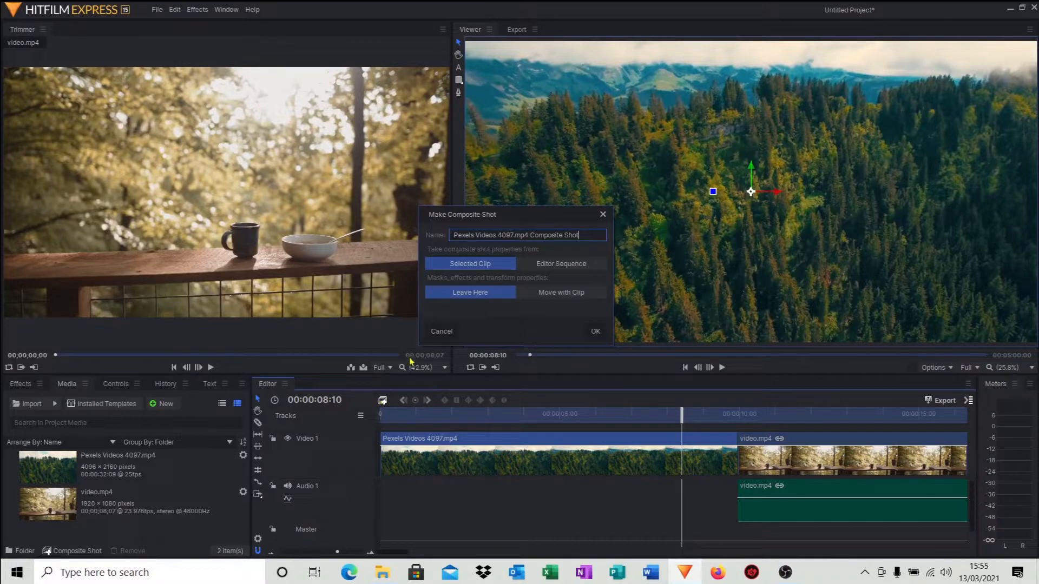
{"action": "left_click", "coordinate": [595, 331]}
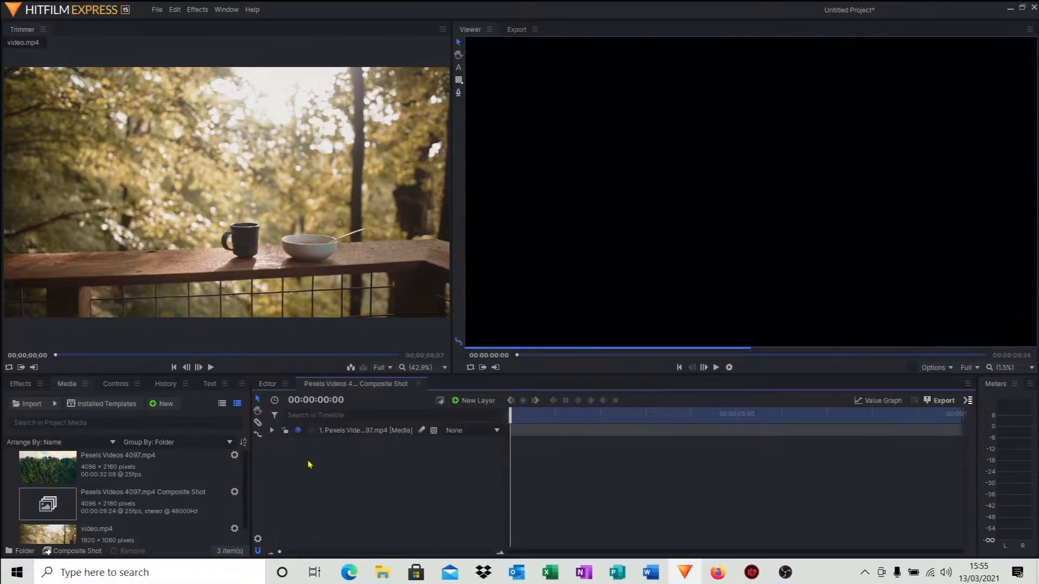
Unlink the forest clip layer's scale axes and add a scale keyframe at 00:00:08:14.
{"action": "left_click", "coordinate": [272, 431]}
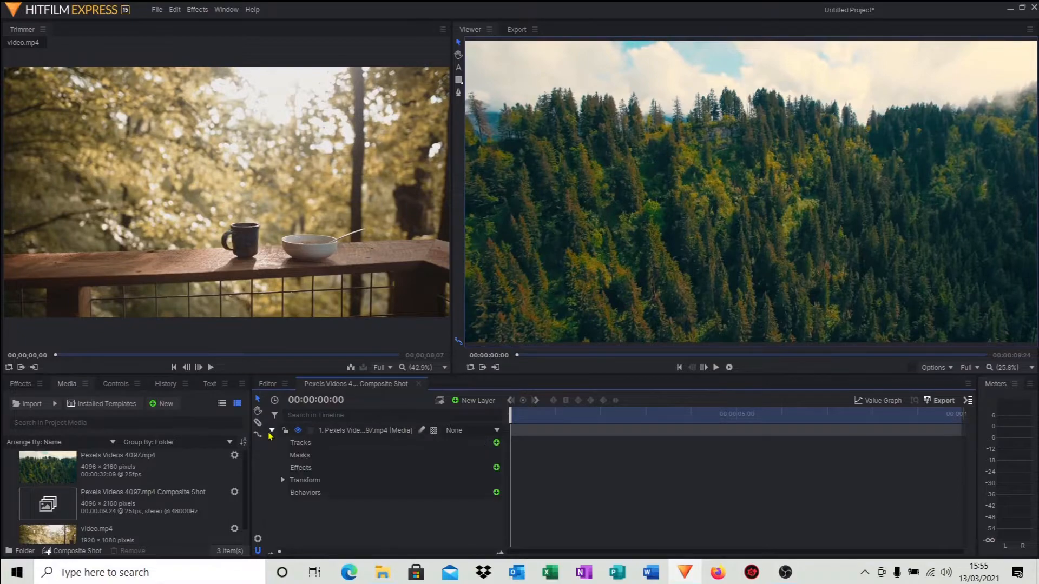
{"action": "left_click", "coordinate": [282, 480]}
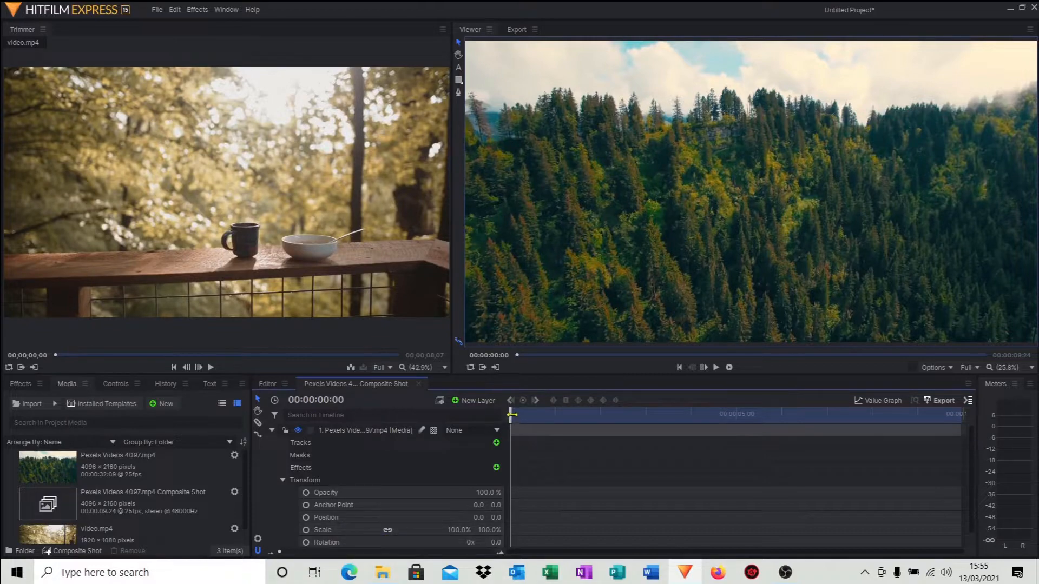
{"action": "left_click_drag", "start_coordinate": [512, 414], "coordinate": [899, 447]}
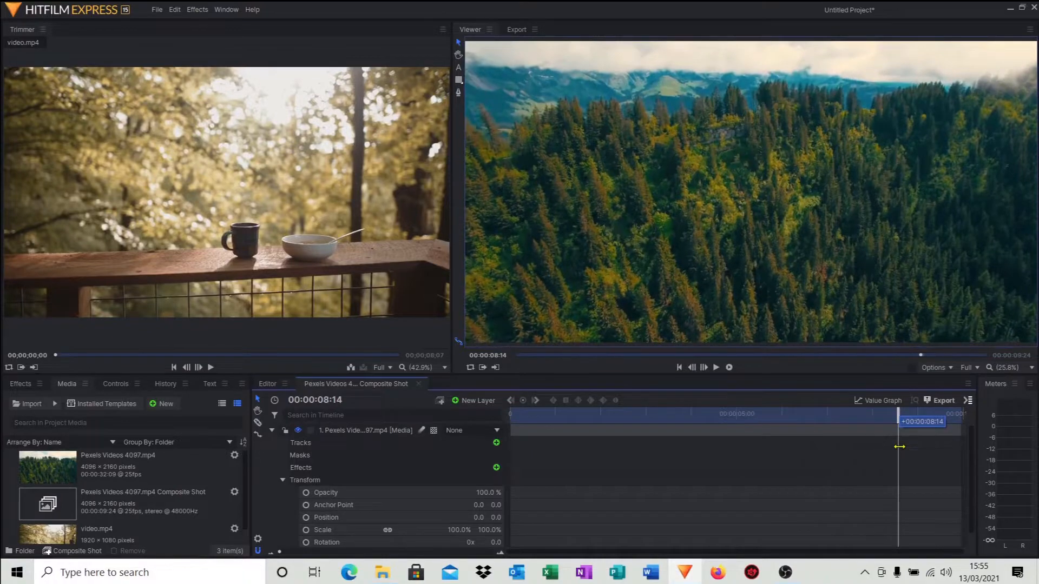
{"action": "left_click_drag", "start_coordinate": [899, 446], "coordinate": [900, 446]}
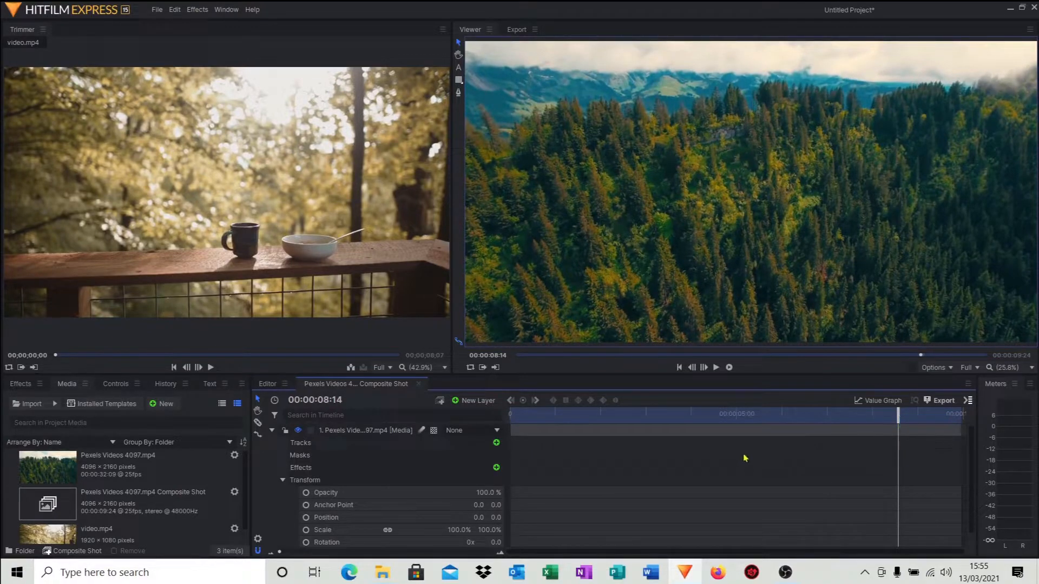
{"action": "left_click", "coordinate": [393, 531]}
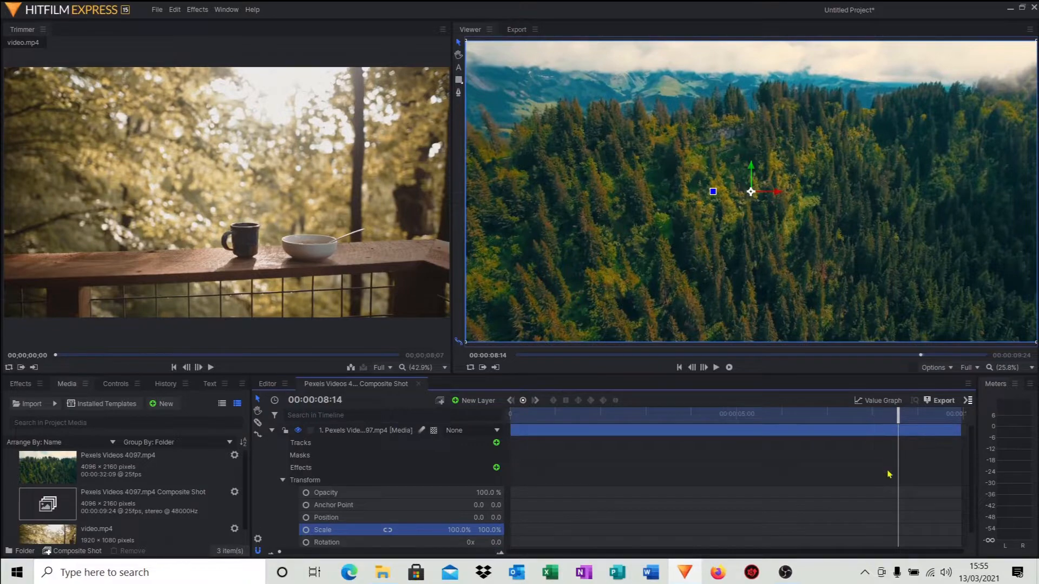
{"action": "left_click", "coordinate": [306, 531]}
At 00:00:09:08, set the forest clip's vertical scale to 10% while leaving its horizontal scale at 100%.
{"action": "left_click_drag", "start_coordinate": [899, 420], "coordinate": [930, 422]}
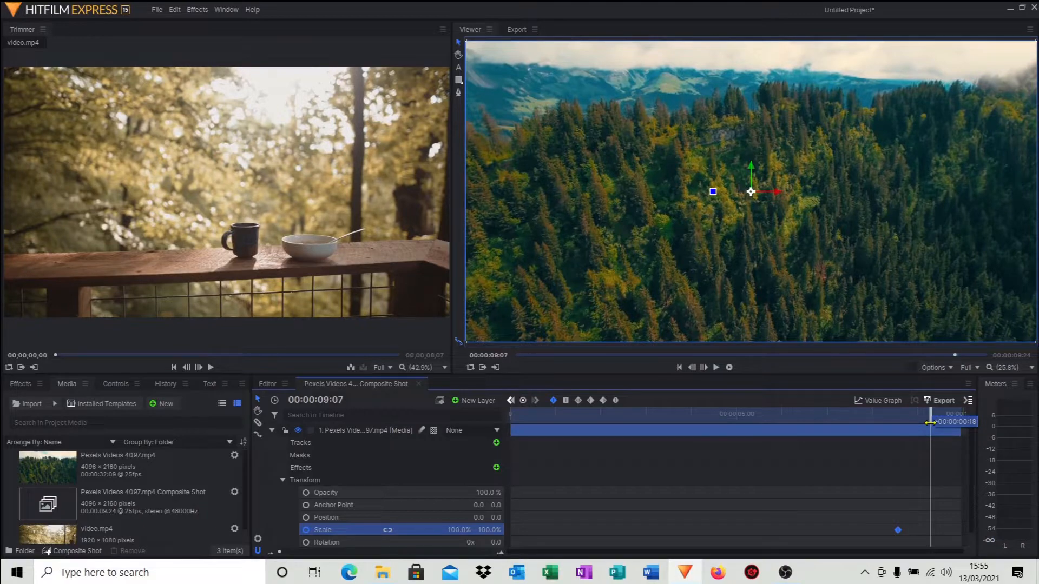
{"action": "left_click_drag", "start_coordinate": [930, 423], "coordinate": [933, 425]}
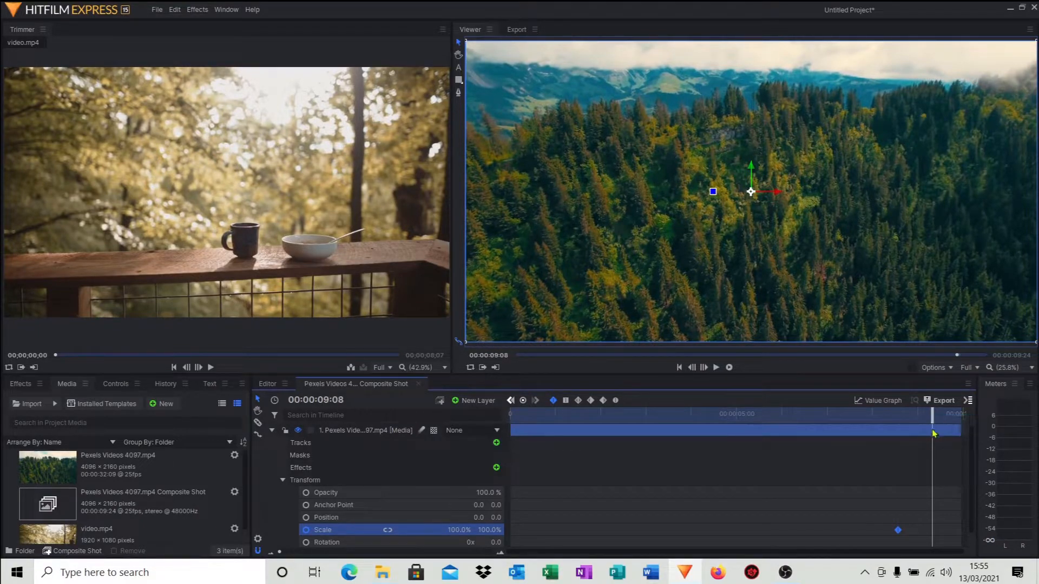
{"action": "left_click", "coordinate": [488, 531]}
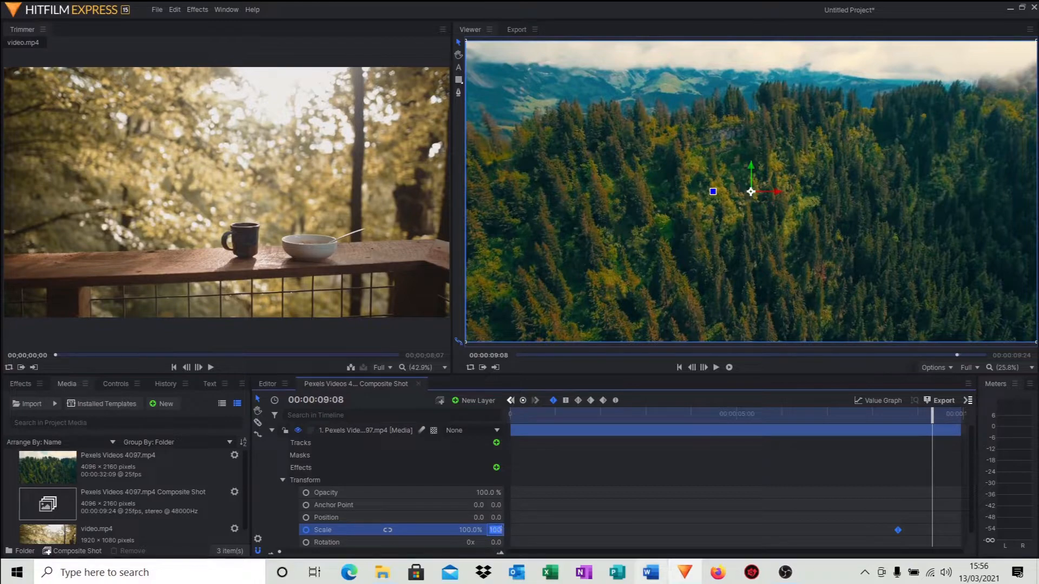
{"action": "type", "text": "10"}
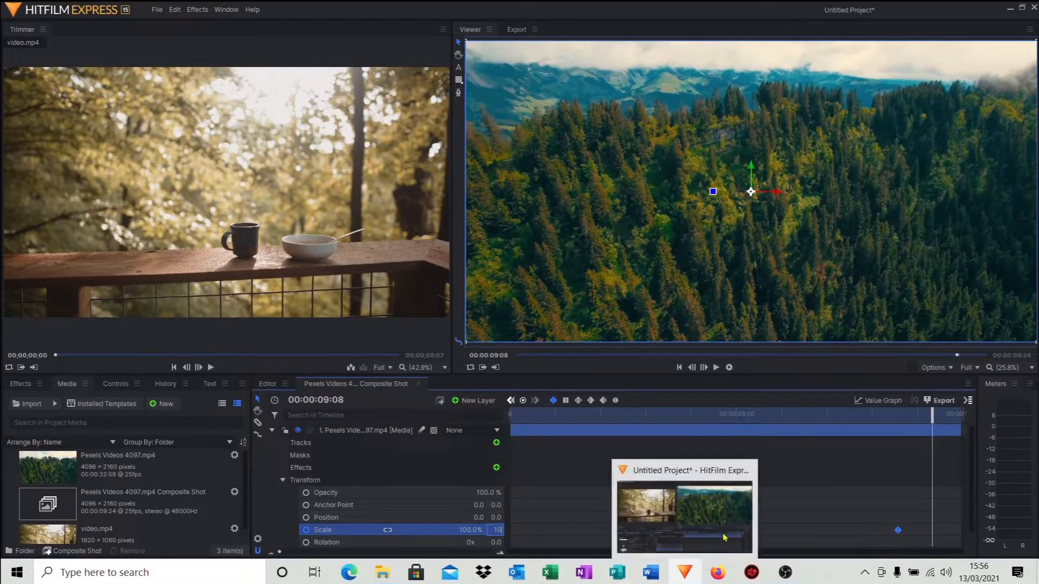
{"action": "left_click", "coordinate": [727, 532]}
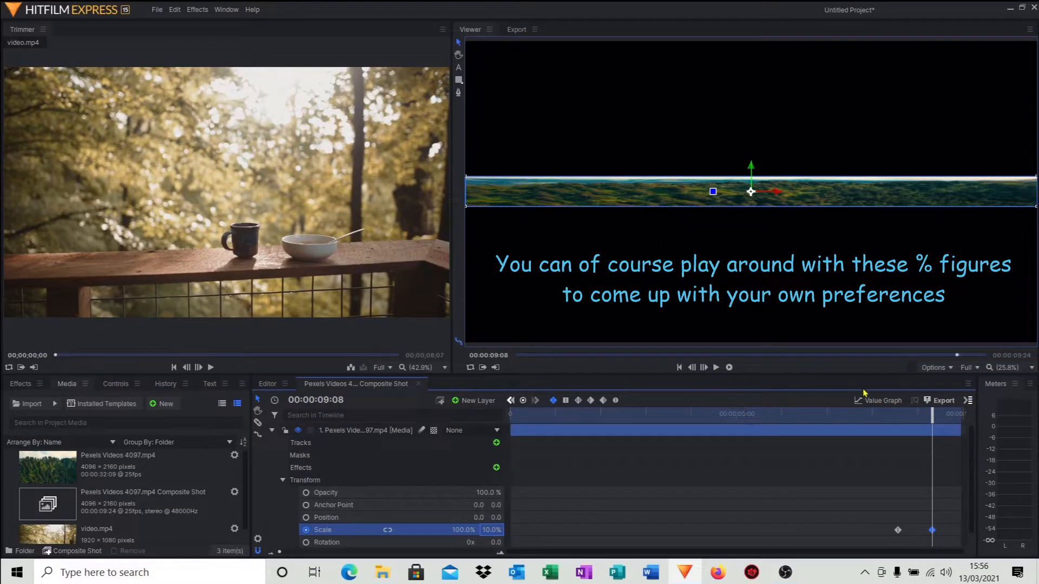
At 00:00:09:23, set both the horizontal and vertical scale of the forest clip to 0%.
{"action": "left_click_drag", "start_coordinate": [932, 421], "coordinate": [960, 422]}
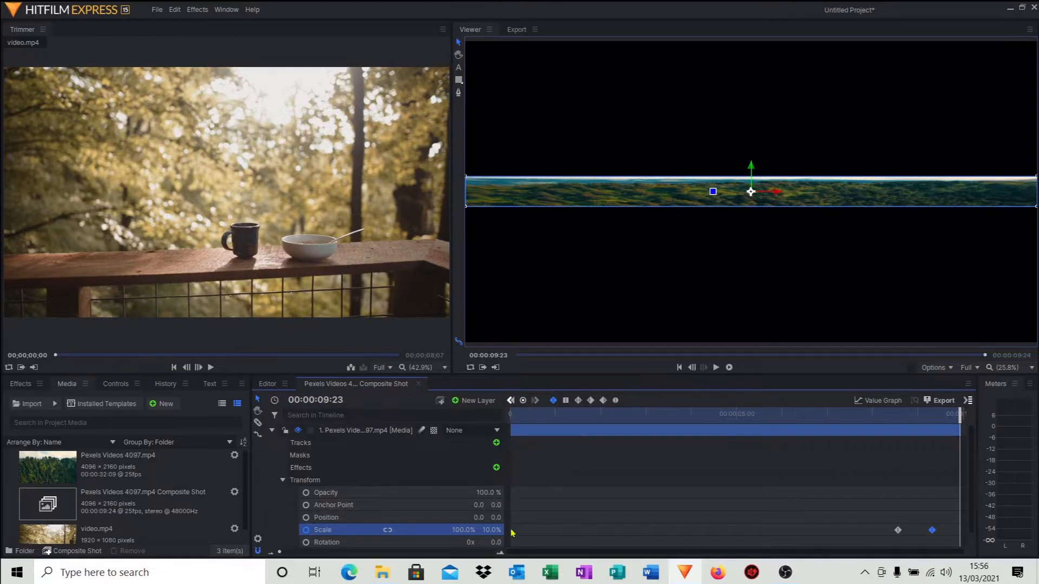
{"action": "left_click", "coordinate": [463, 531]}
{"action": "type", "text": "0"}
{"action": "key", "text": "Tab"}
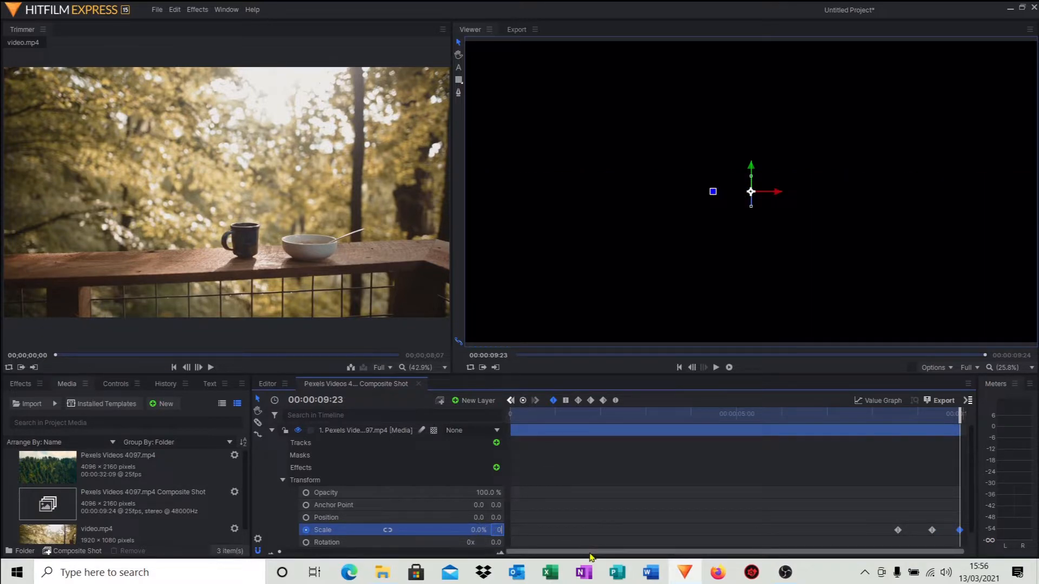
{"action": "type", "text": "0"}
{"action": "left_click", "coordinate": [634, 517]}
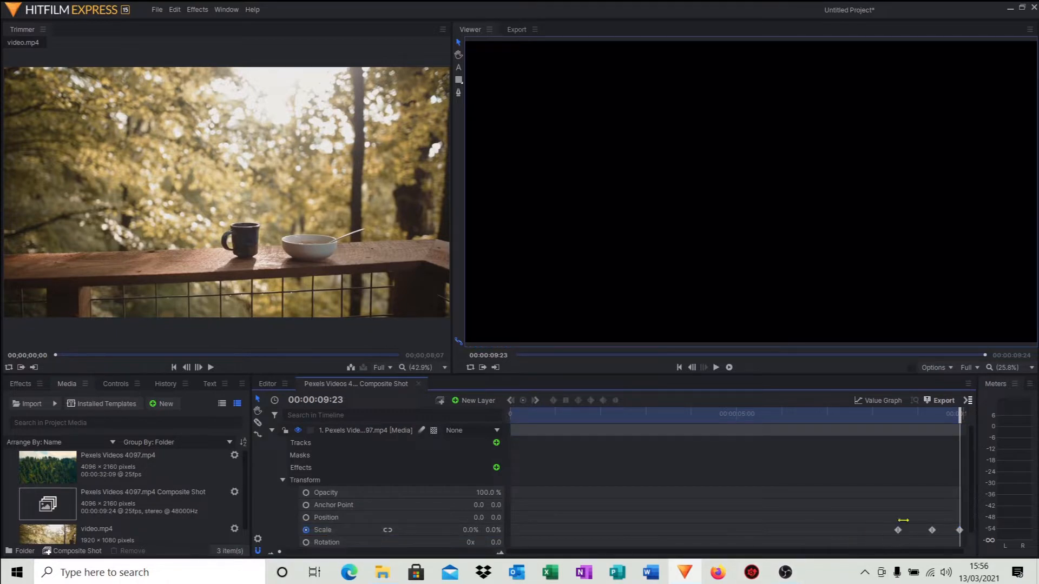
Play back the forest composite shot to preview the scale animation at its end.
{"action": "left_click_drag", "start_coordinate": [950, 418], "coordinate": [732, 416]}
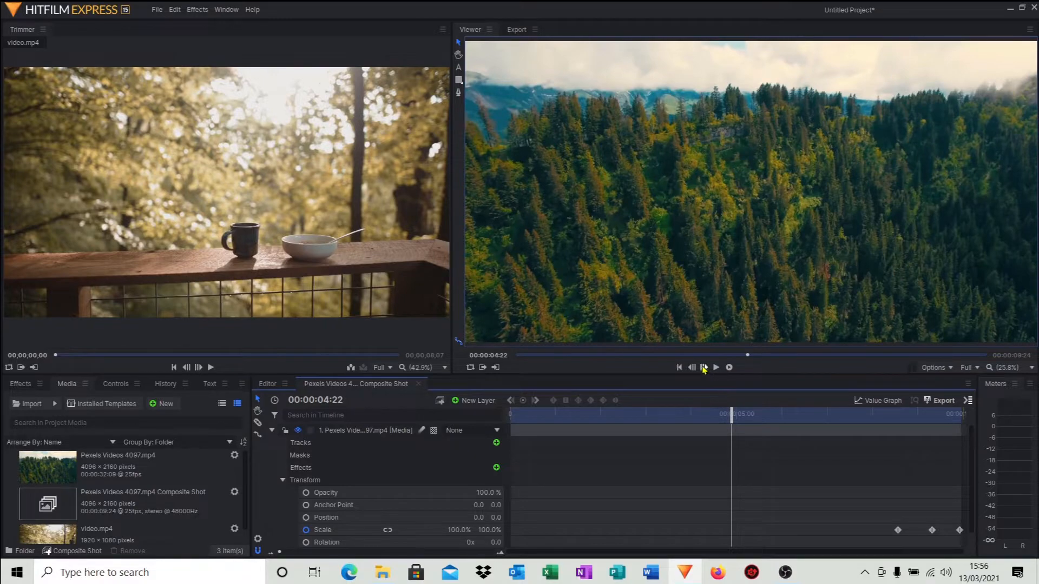
{"action": "left_click", "coordinate": [715, 368]}
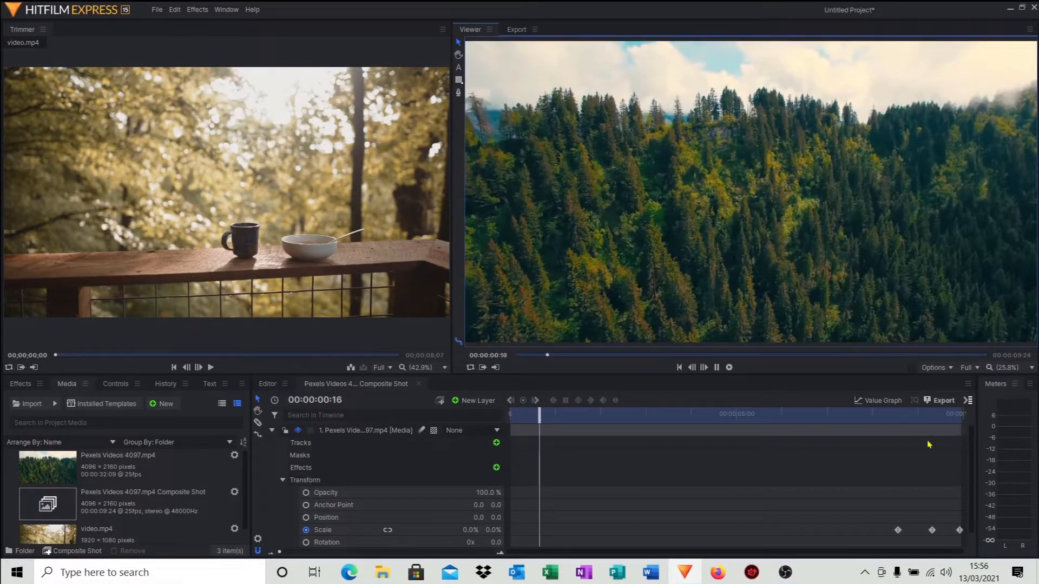
{"action": "left_click", "coordinate": [717, 367]}
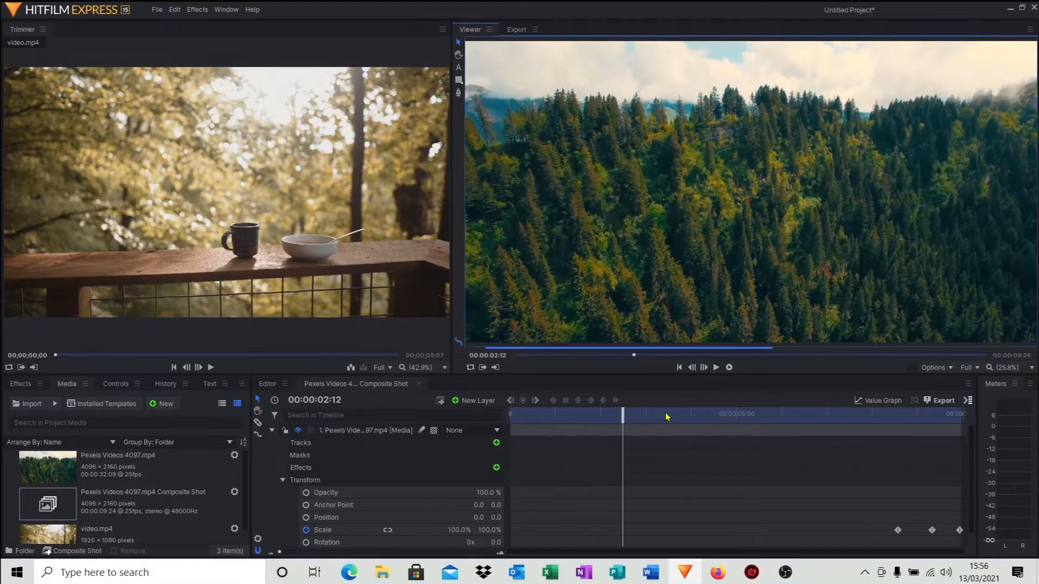
Change the temporal interpolation of all three scale keyframes on the forest clip to Smooth.
{"action": "left_click_drag", "start_coordinate": [877, 542], "coordinate": [968, 512]}
{"action": "right_click", "coordinate": [939, 518]}
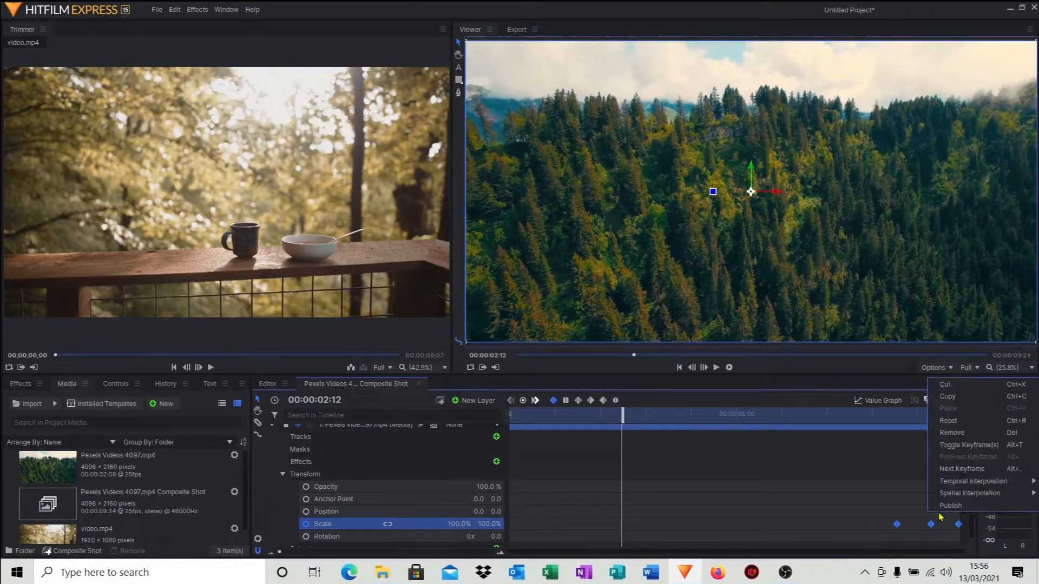
{"action": "mouse_move", "coordinate": [944, 485]}
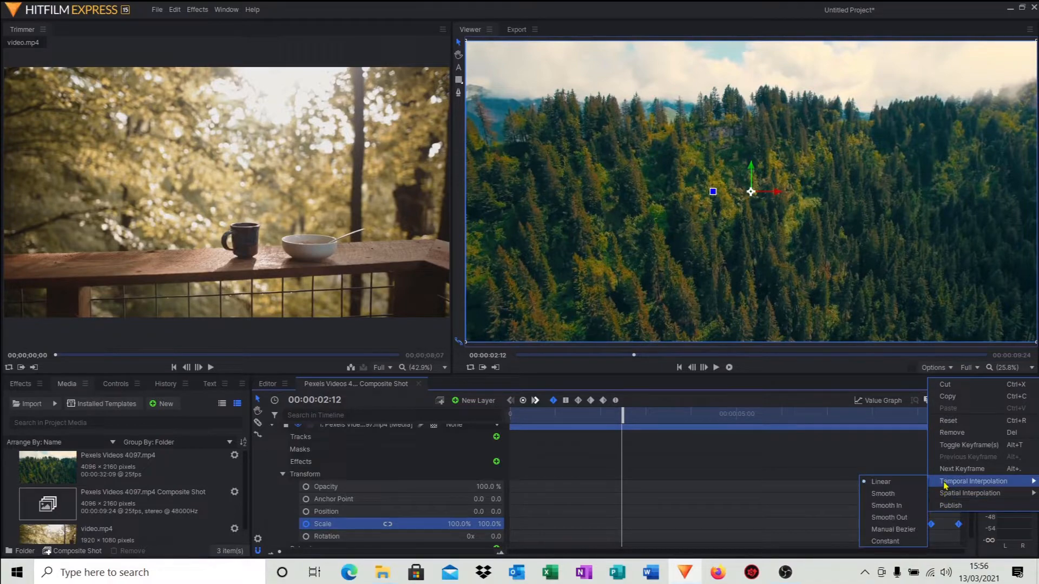
{"action": "left_click", "coordinate": [885, 496]}
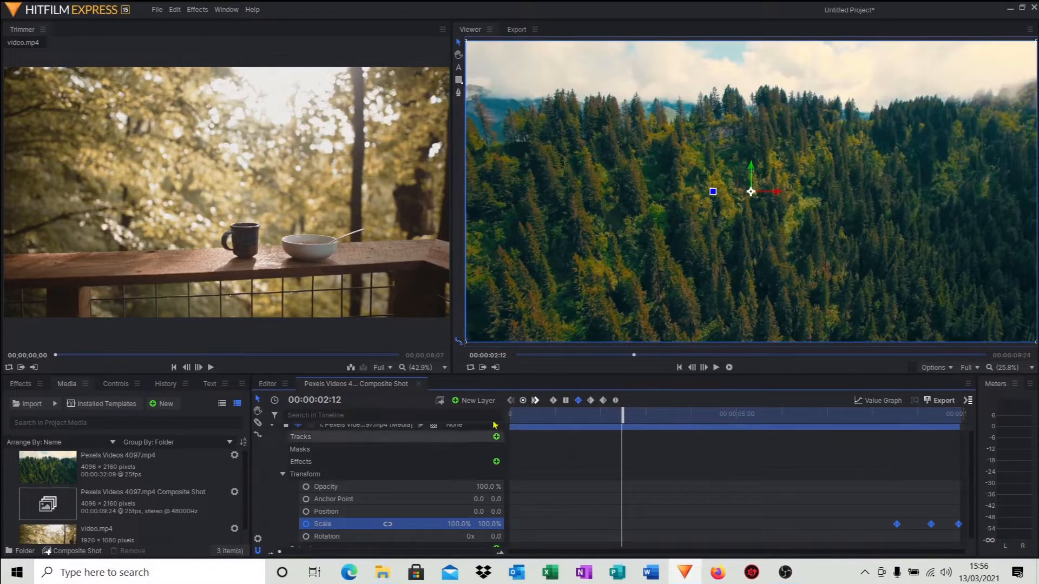
Return to the editor sequence and convert the video.mp4 clip into its own composite shot.
{"action": "left_click_drag", "start_coordinate": [622, 419], "coordinate": [510, 425]}
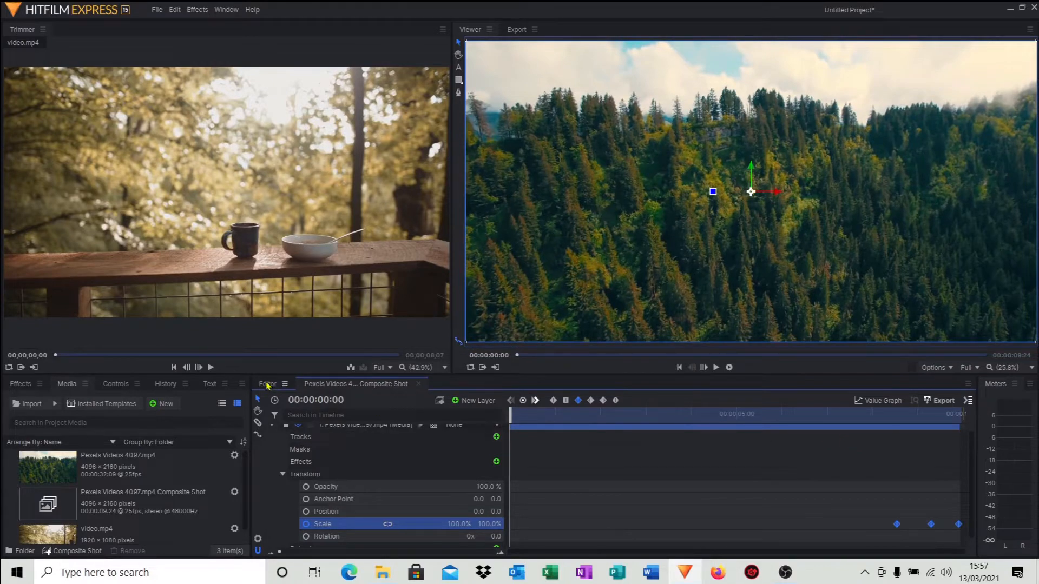
{"action": "left_click", "coordinate": [267, 384]}
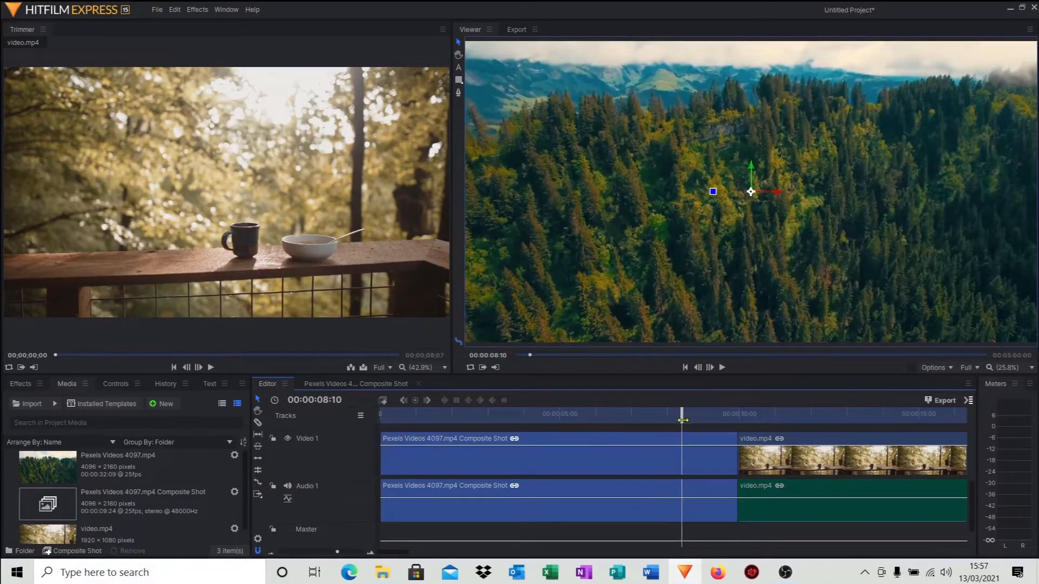
{"action": "left_click_drag", "start_coordinate": [690, 420], "coordinate": [737, 425]}
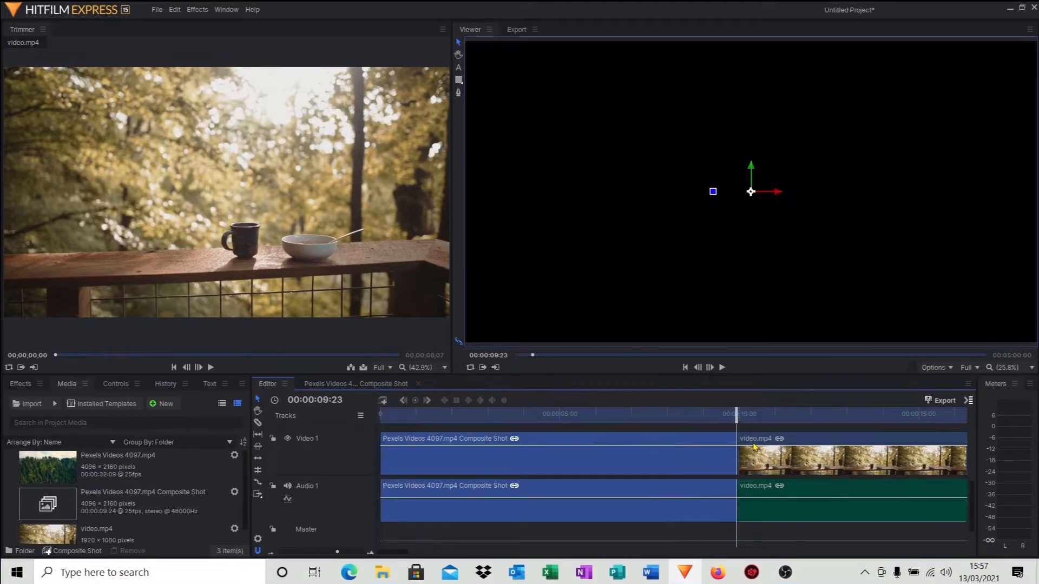
{"action": "left_click", "coordinate": [755, 439]}
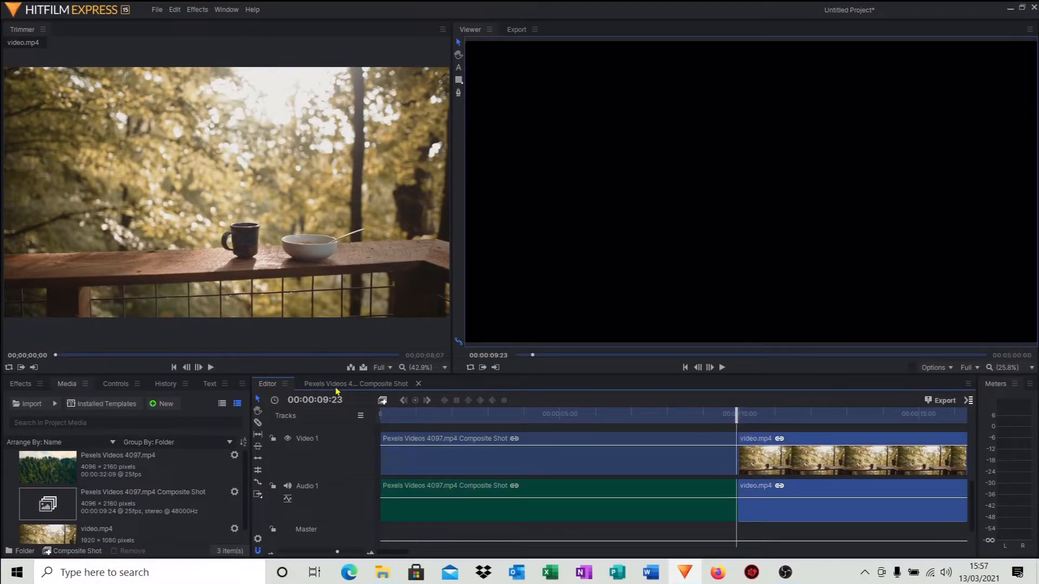
{"action": "left_click", "coordinate": [388, 407]}
{"action": "left_click", "coordinate": [606, 335]}
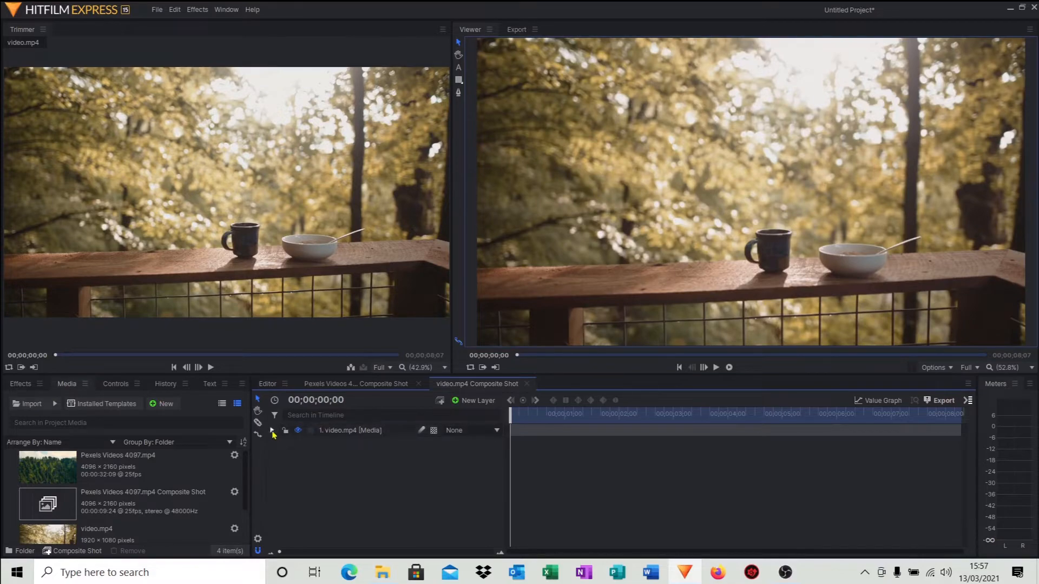
Unlink the video.mp4 layer's scale, set it to 0.5% horizontal and 0% vertical, and keyframe it at the first frame.
{"action": "left_click", "coordinate": [272, 431]}
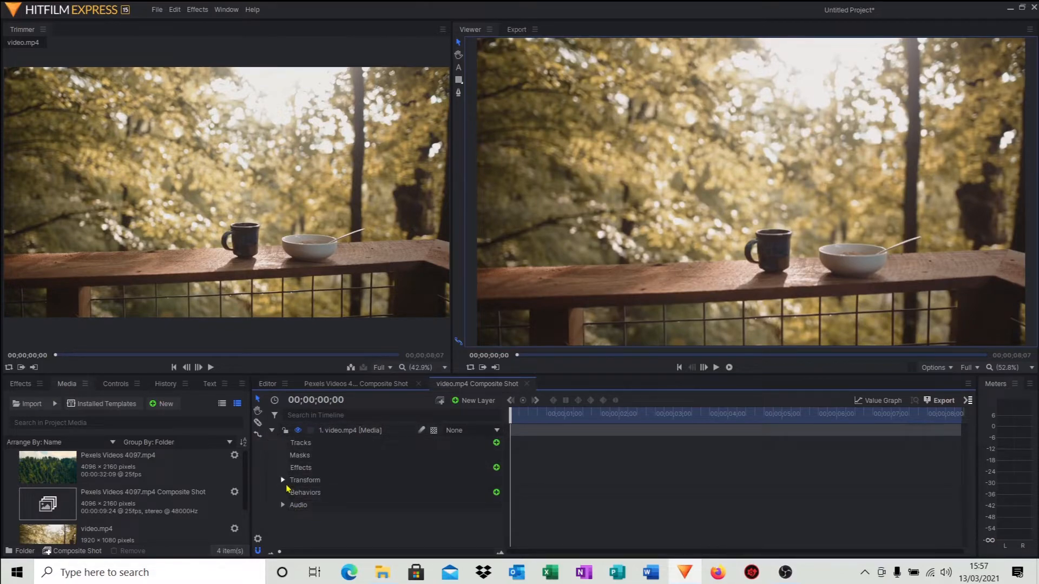
{"action": "left_click", "coordinate": [283, 481]}
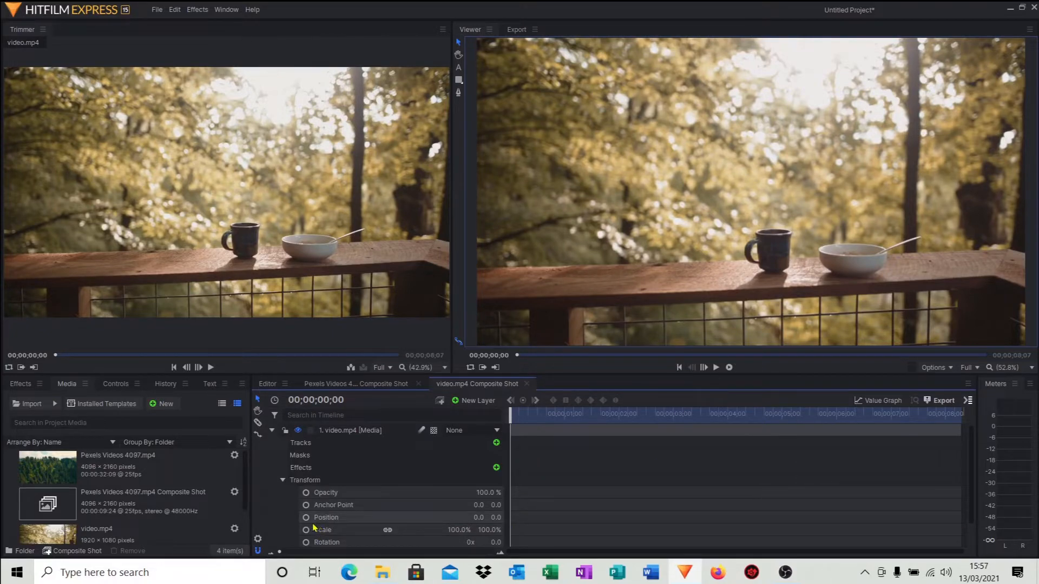
{"action": "left_click", "coordinate": [379, 534]}
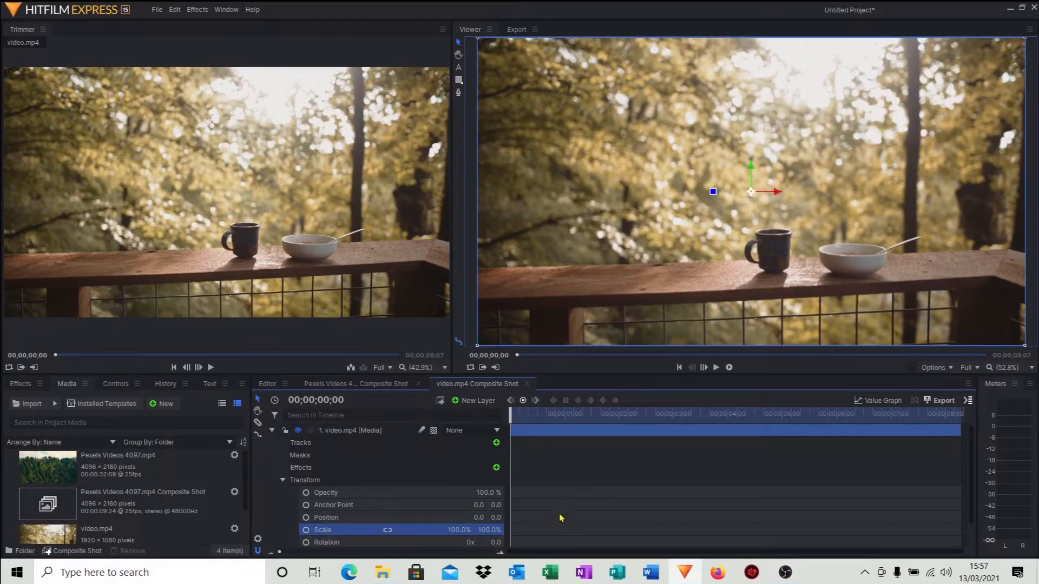
{"action": "left_click", "coordinate": [492, 532]}
{"action": "type", "text": "0"}
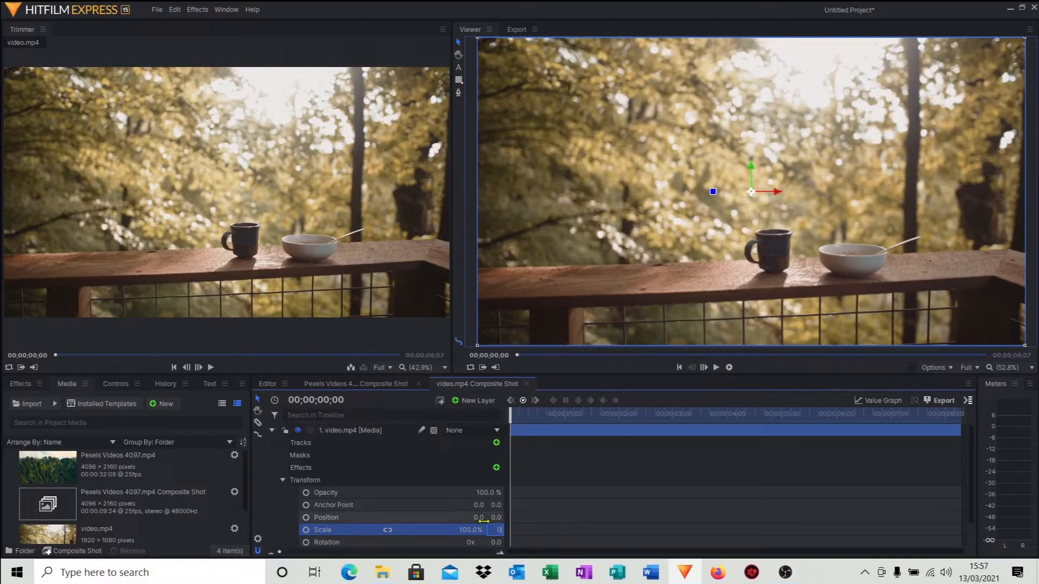
{"action": "key", "text": "Tab"}
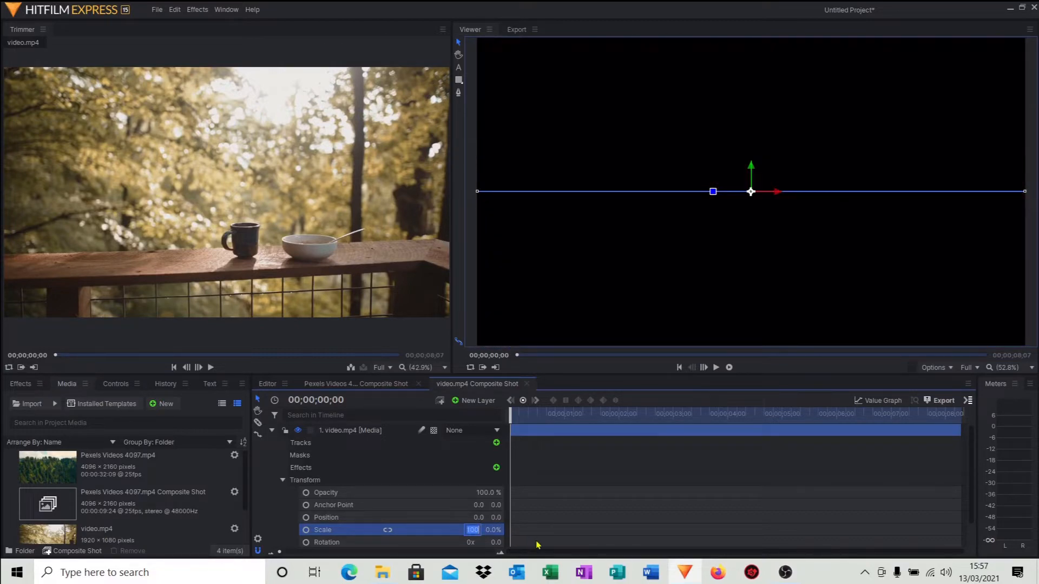
{"action": "type", "text": "0.5"}
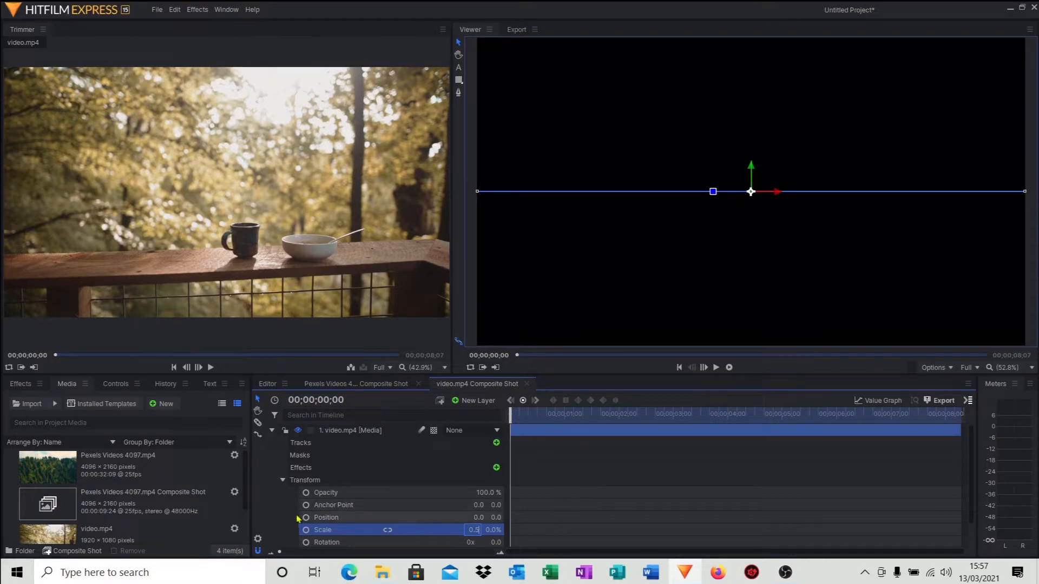
{"action": "left_click", "coordinate": [306, 530]}
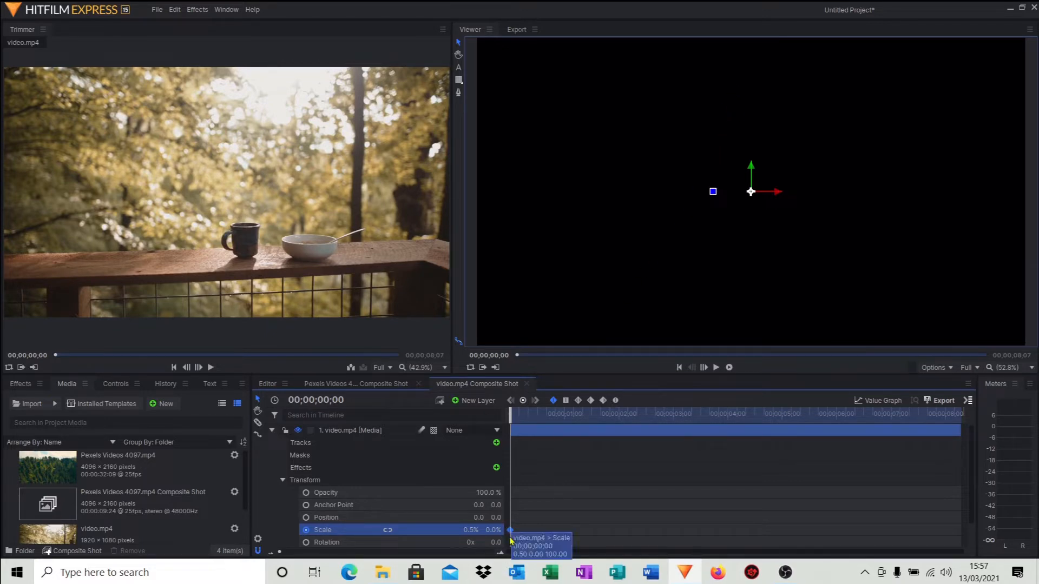
Set the video.mp4 layer's vertical scale to 100% at 00;00;01;04, adding a second scale keyframe.
{"action": "left_click_drag", "start_coordinate": [510, 418], "coordinate": [575, 443]}
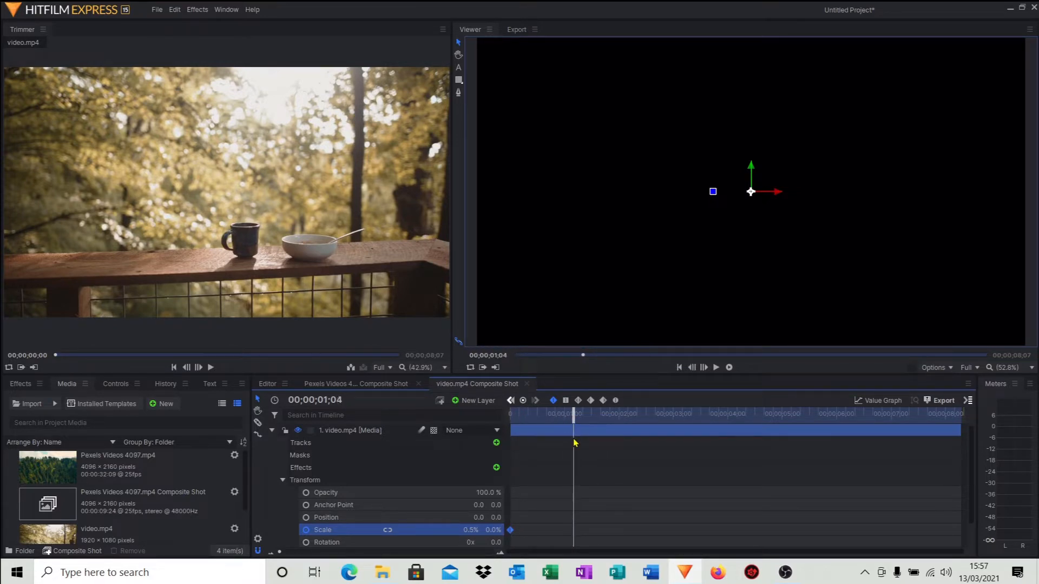
{"action": "left_click", "coordinate": [506, 530]}
{"action": "left_click", "coordinate": [720, 476]}
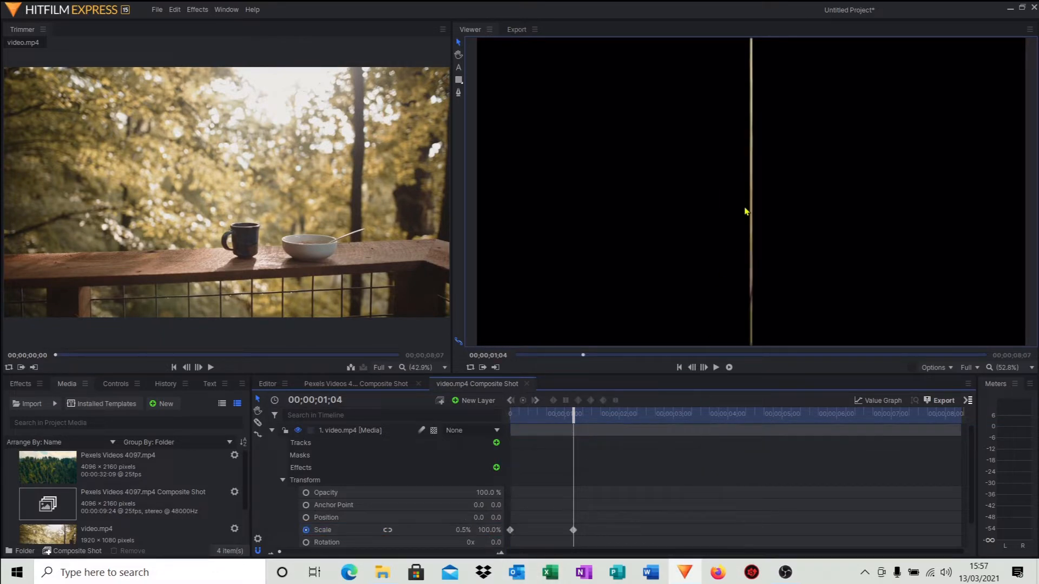
Play the video.mp4 composite shot from its first frame to preview the vertical scale animation.
{"action": "left_click_drag", "start_coordinate": [578, 431], "coordinate": [511, 432]}
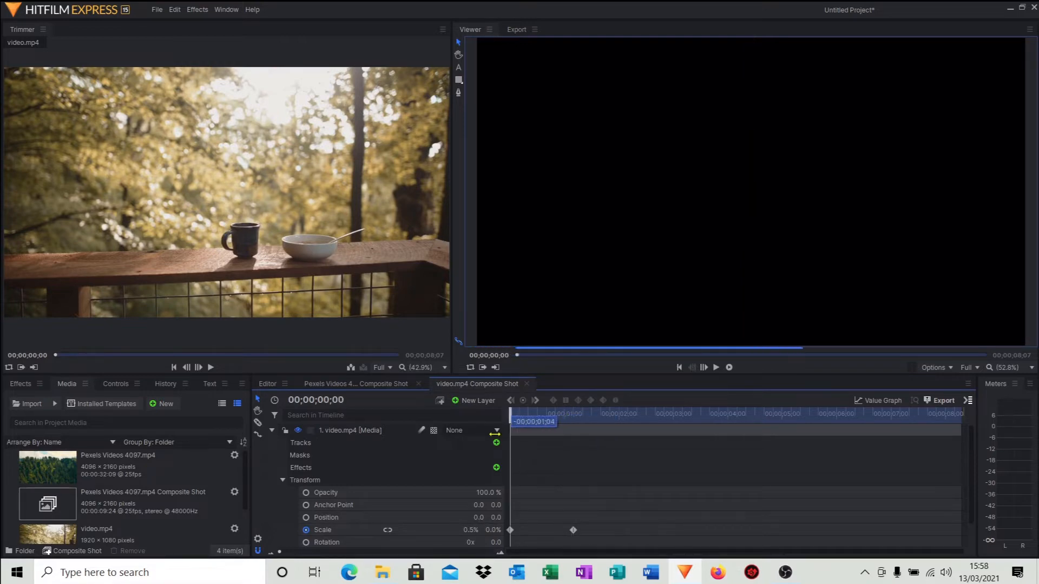
{"action": "left_click", "coordinate": [717, 369]}
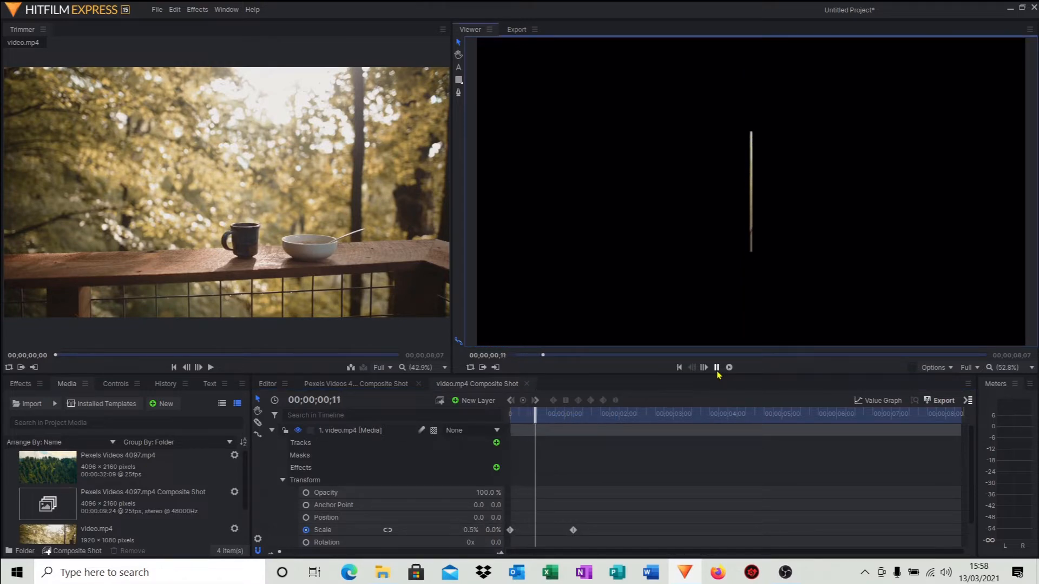
{"action": "left_click", "coordinate": [718, 368]}
Set the video.mp4 layer's horizontal scale to 100% at 00;00;02;05, adding a third scale keyframe.
{"action": "left_click_drag", "start_coordinate": [597, 416], "coordinate": [632, 428]}
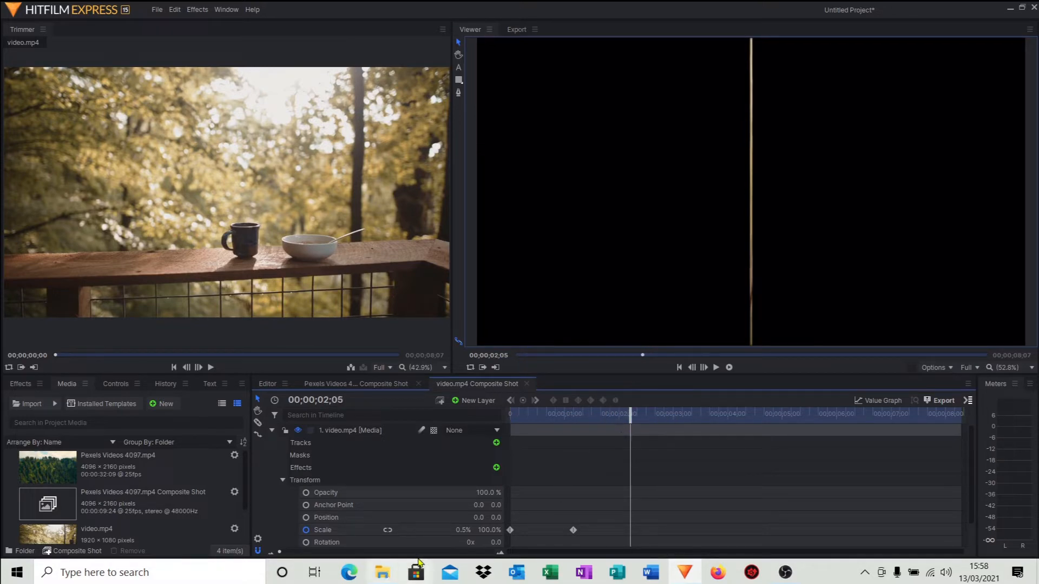
{"action": "left_click", "coordinate": [456, 535]}
{"action": "left_click", "coordinate": [459, 530]}
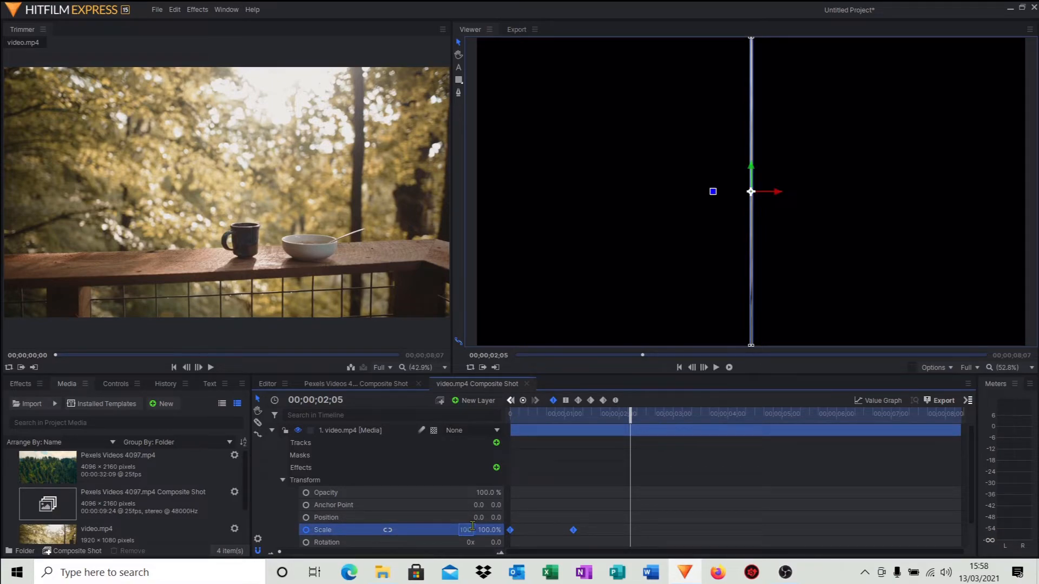
{"action": "left_click", "coordinate": [741, 522]}
Play the video.mp4 composite shot from its first frame to preview the full vertical and horizontal opening animation.
{"action": "left_click_drag", "start_coordinate": [630, 416], "coordinate": [456, 432]}
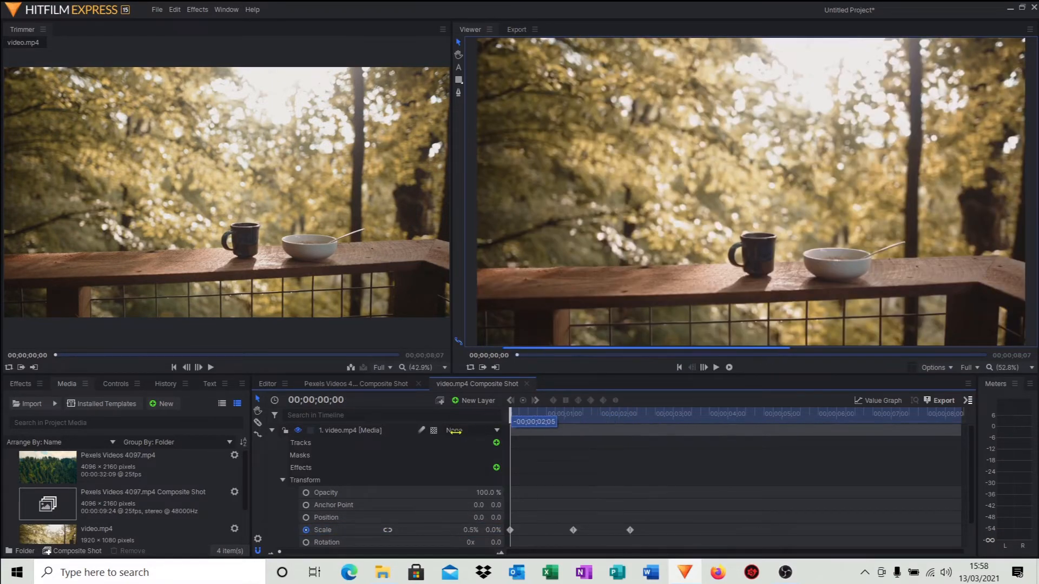
{"action": "left_click", "coordinate": [716, 369]}
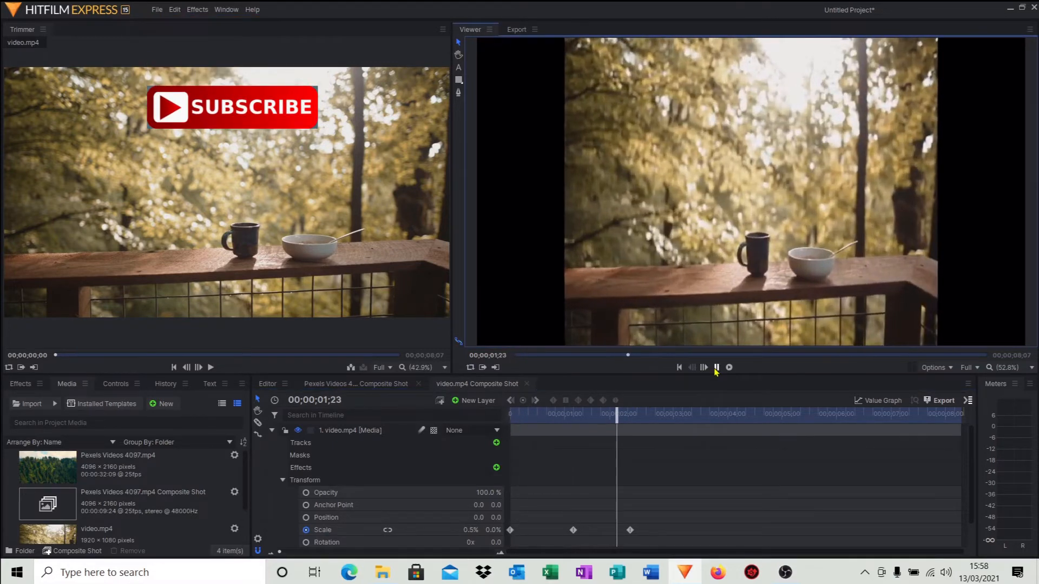
{"action": "left_click", "coordinate": [717, 368]}
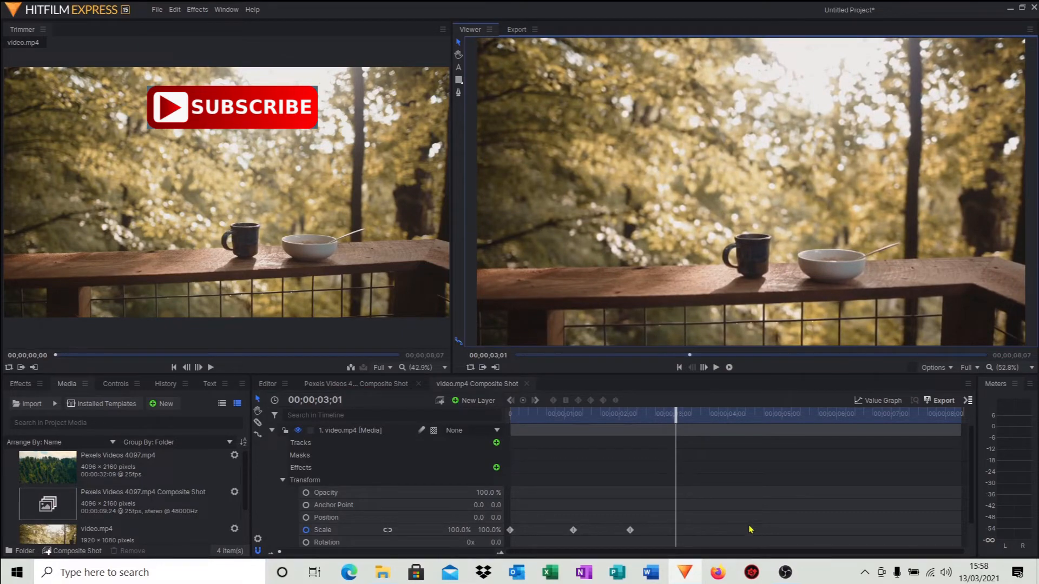
Change the temporal interpolation of all three scale keyframes on the video.mp4 layer to Smooth.
{"action": "left_click_drag", "start_coordinate": [749, 528], "coordinate": [501, 523]}
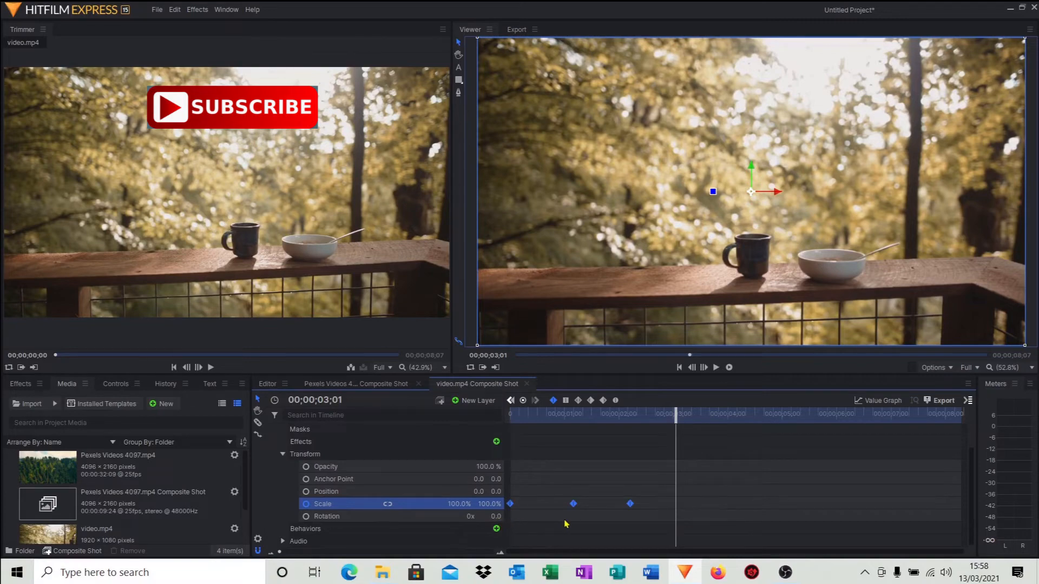
{"action": "right_click", "coordinate": [594, 510]}
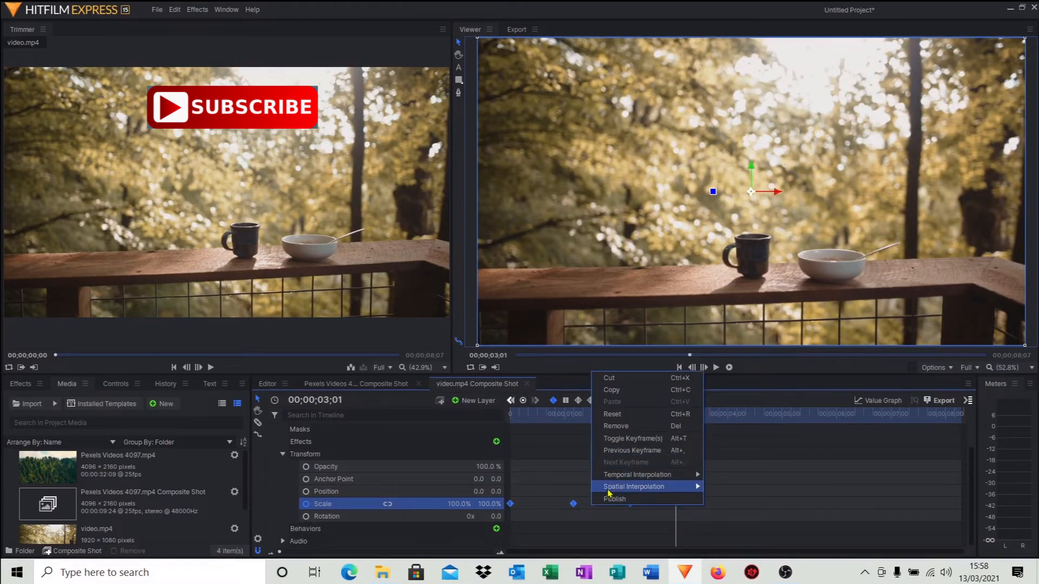
{"action": "mouse_move", "coordinate": [613, 476]}
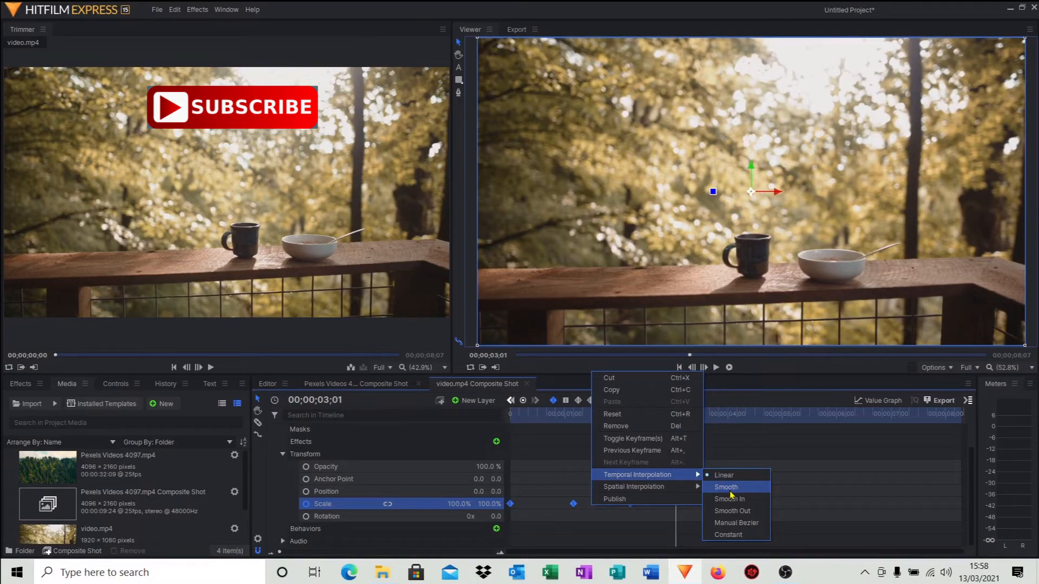
{"action": "left_click", "coordinate": [727, 488]}
{"action": "left_click_drag", "start_coordinate": [655, 425], "coordinate": [503, 446]}
Return to the editor sequence and play from 00:00:05:19 across the cut to preview the finished transition between both composite shots.
{"action": "left_click", "coordinate": [267, 386]}
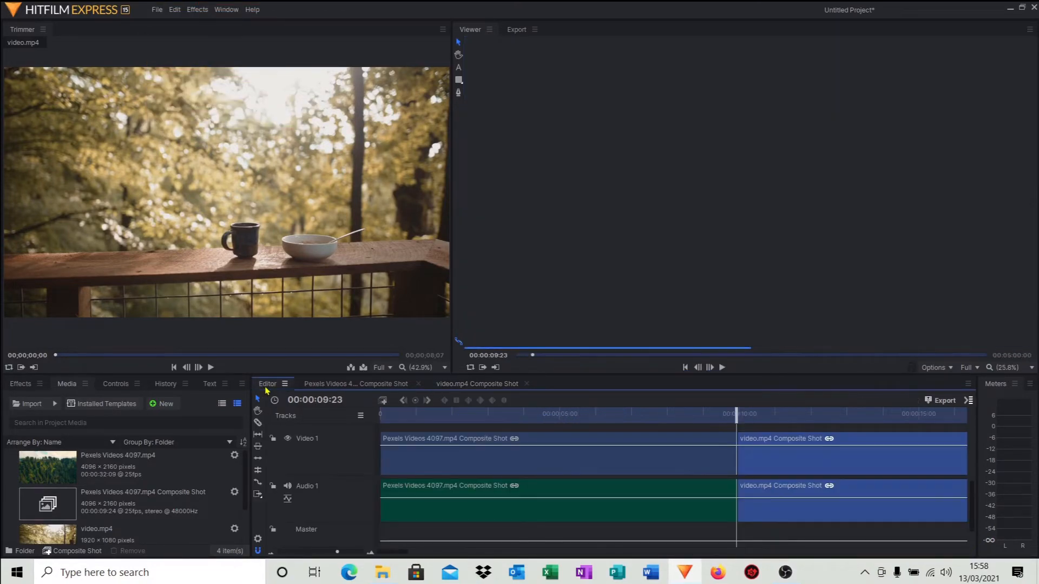
{"action": "left_click_drag", "start_coordinate": [737, 414], "coordinate": [586, 413]}
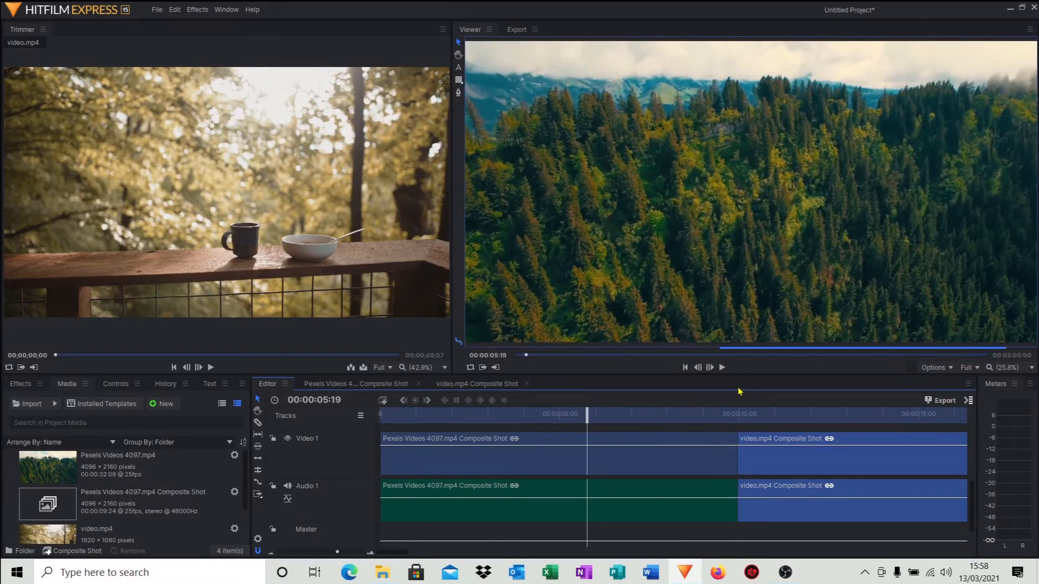
{"action": "left_click", "coordinate": [722, 368]}
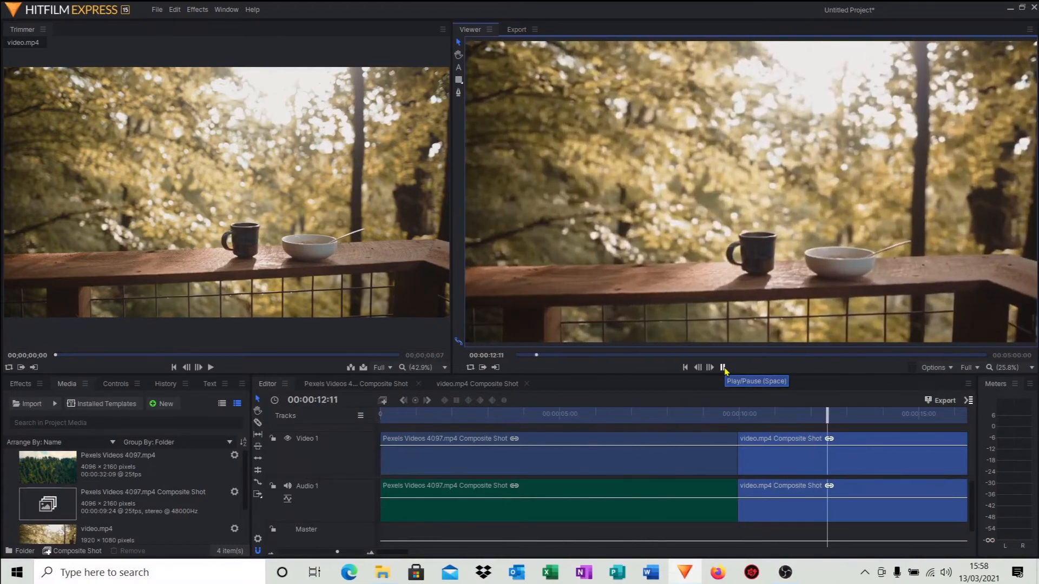
{"action": "left_click", "coordinate": [723, 367]}
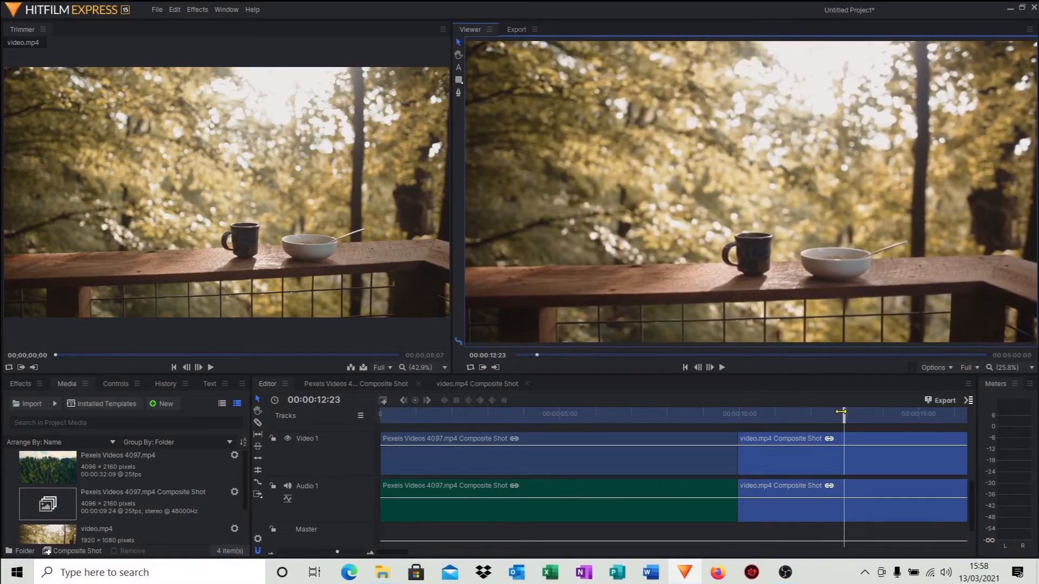